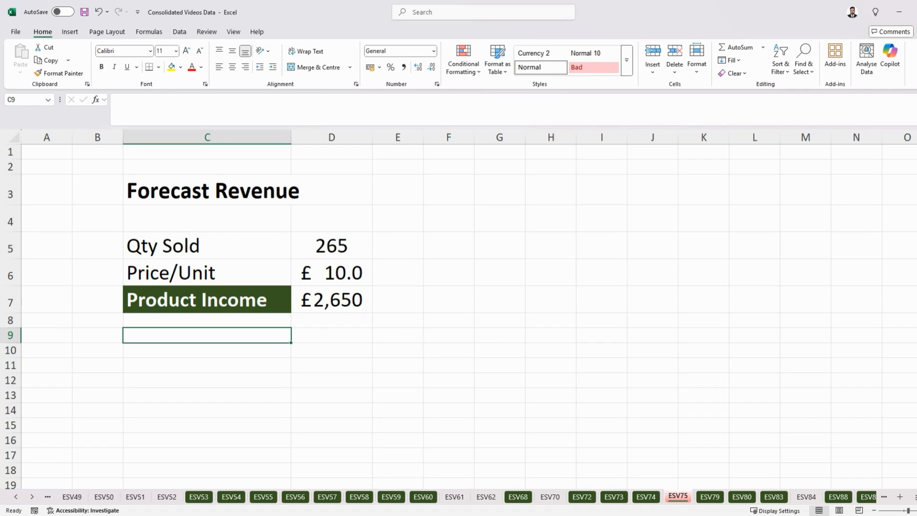
- Examine the Forecast Revenue labels and input cells, including the formula behind Product Income in D7
left_click(167, 182)
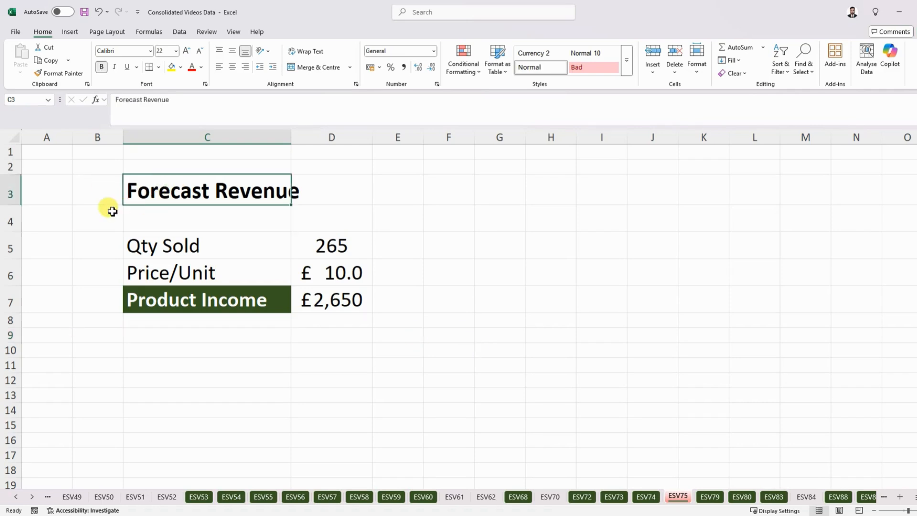
left_click(148, 244)
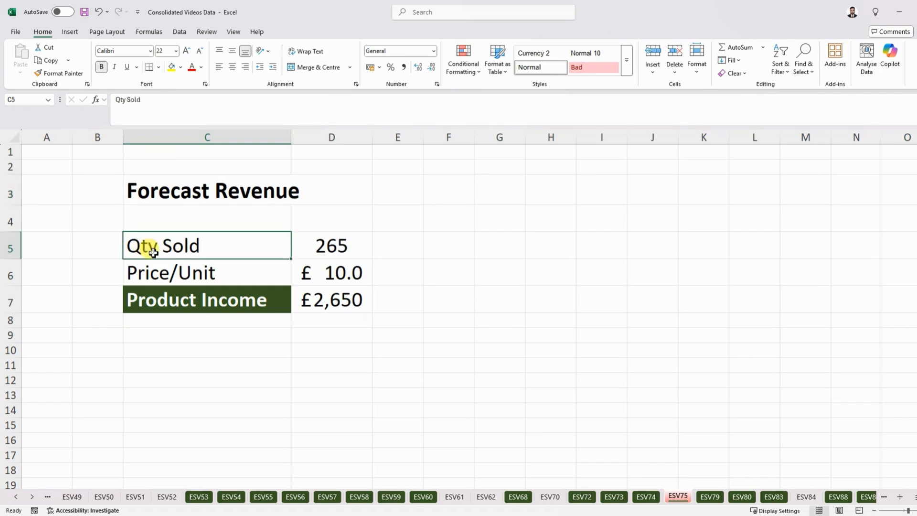
left_click(178, 270)
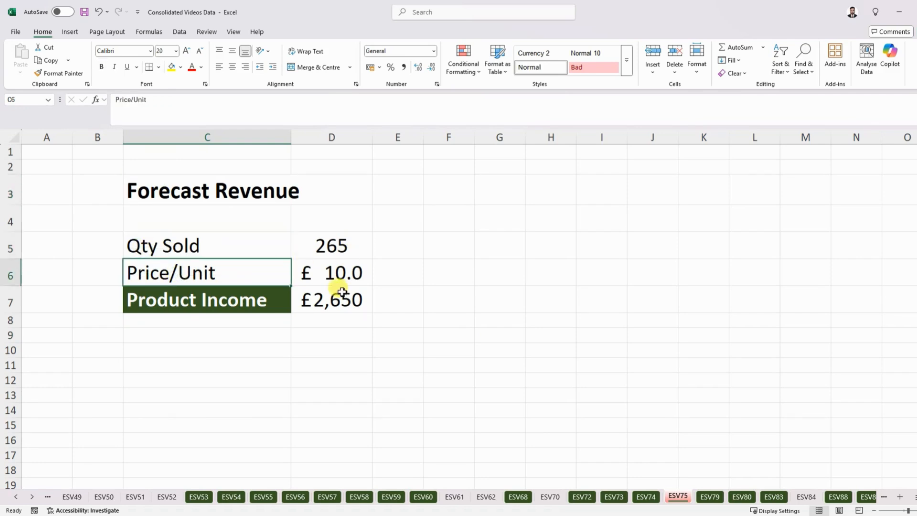
left_click(200, 301)
left_click(342, 300)
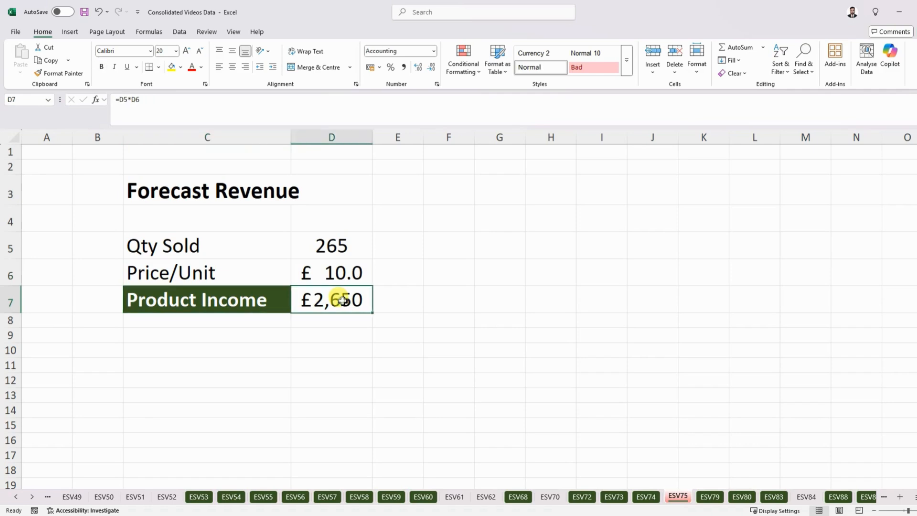
left_click(338, 273)
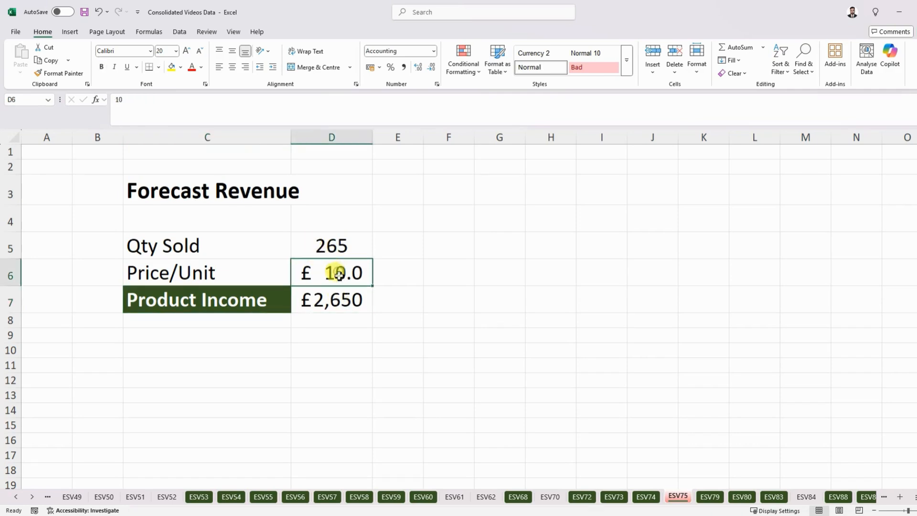
double_click(333, 299)
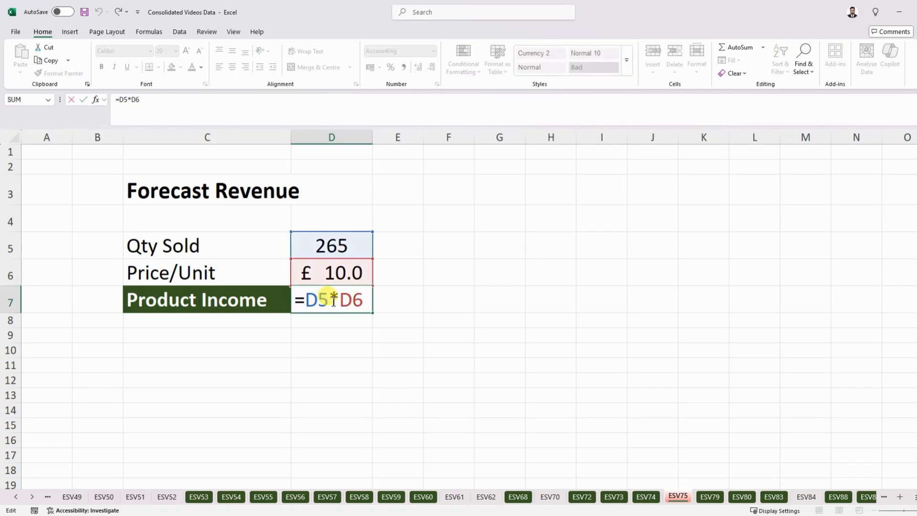
key("Return")
- Start a Goal Seek on the Product Income cell D7 with a target value of 3000
left_click(329, 298)
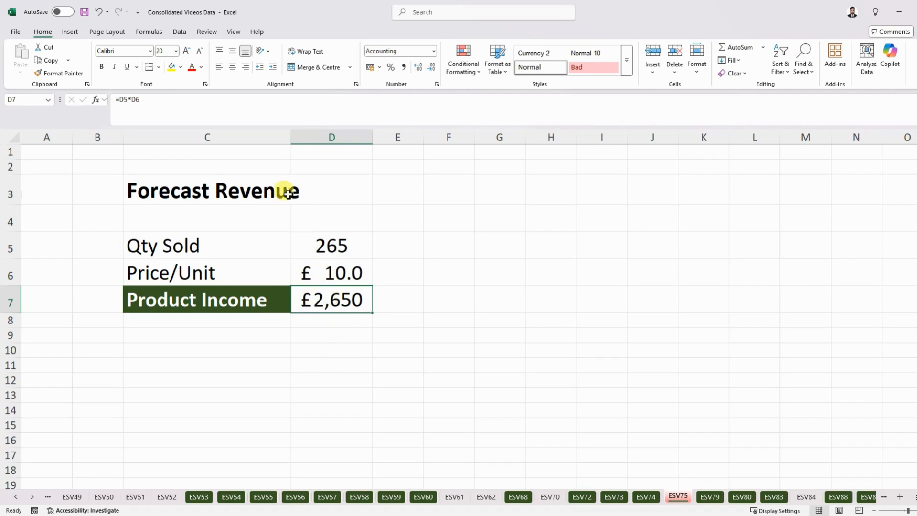
left_click(180, 33)
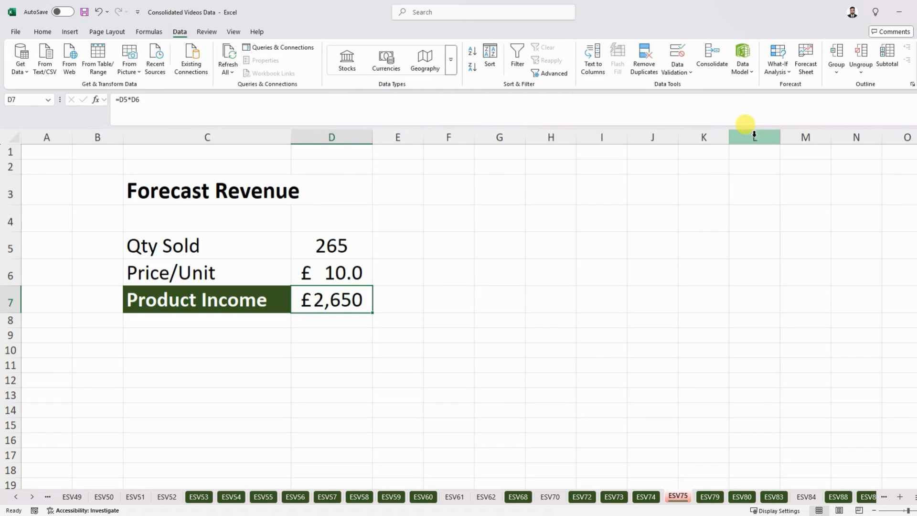
left_click(788, 72)
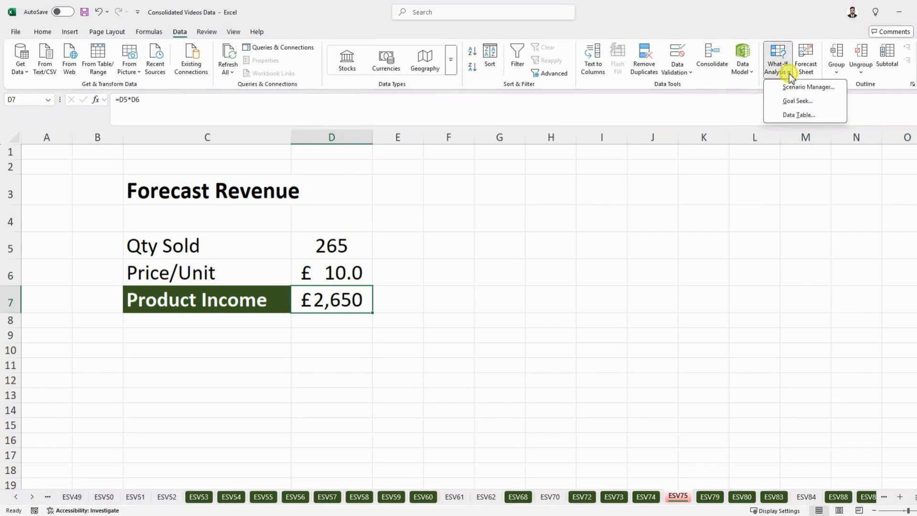
left_click(808, 102)
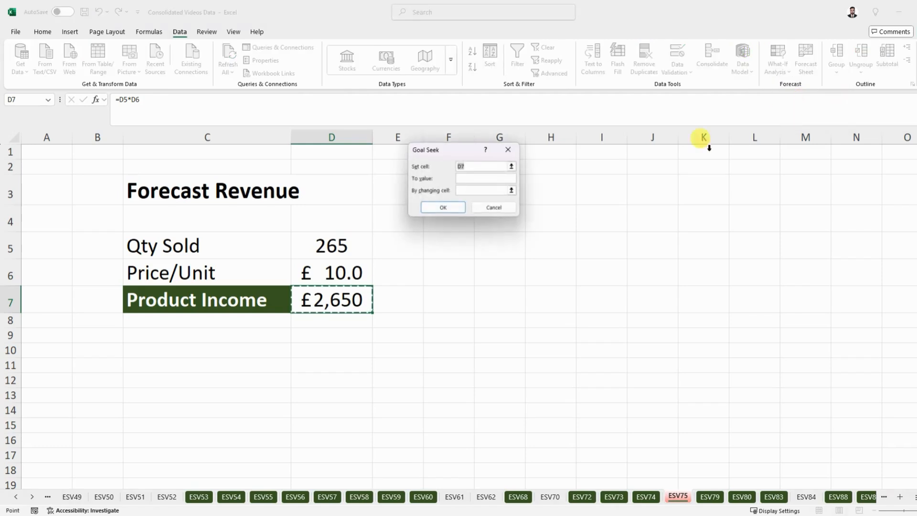
left_click_drag(454, 150, 452, 181)
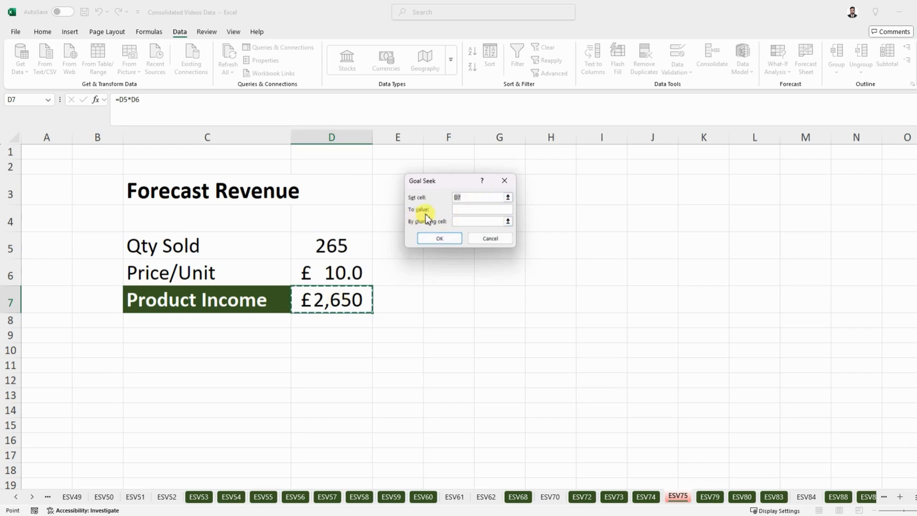
left_click(458, 210)
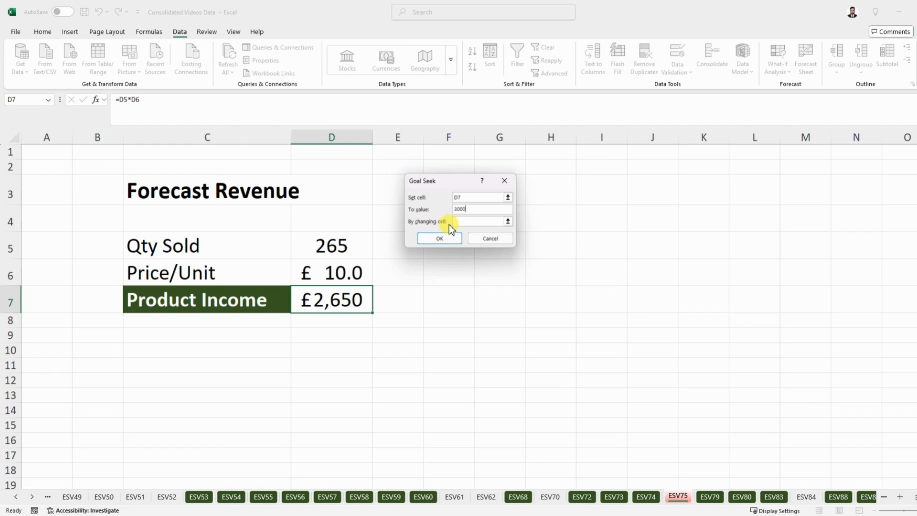
- Use the Qty Sold cell D5 as the Goal Seek changing cell, run it and keep the solution
left_click(508, 222)
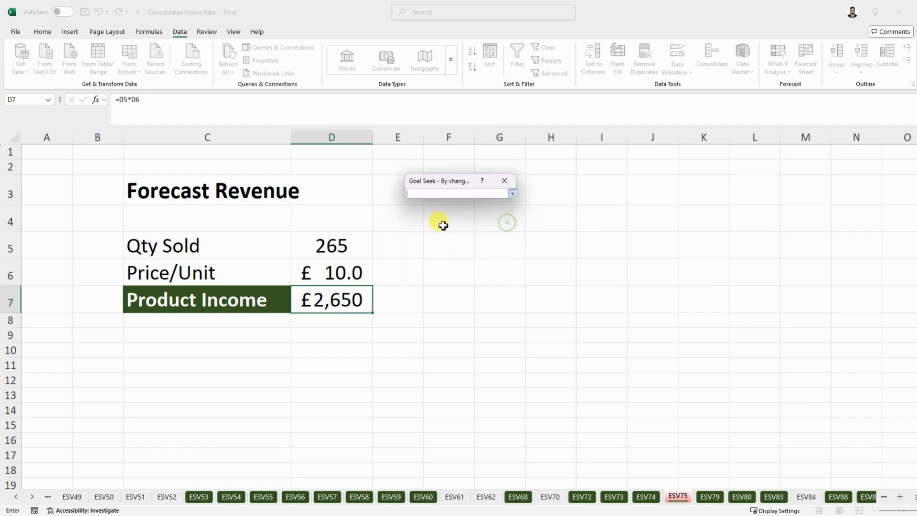
left_click(333, 248)
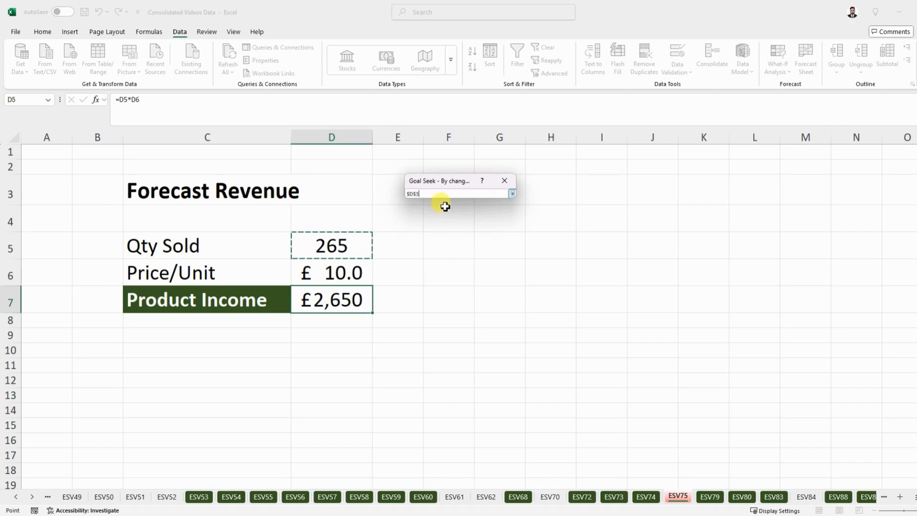
key("Return")
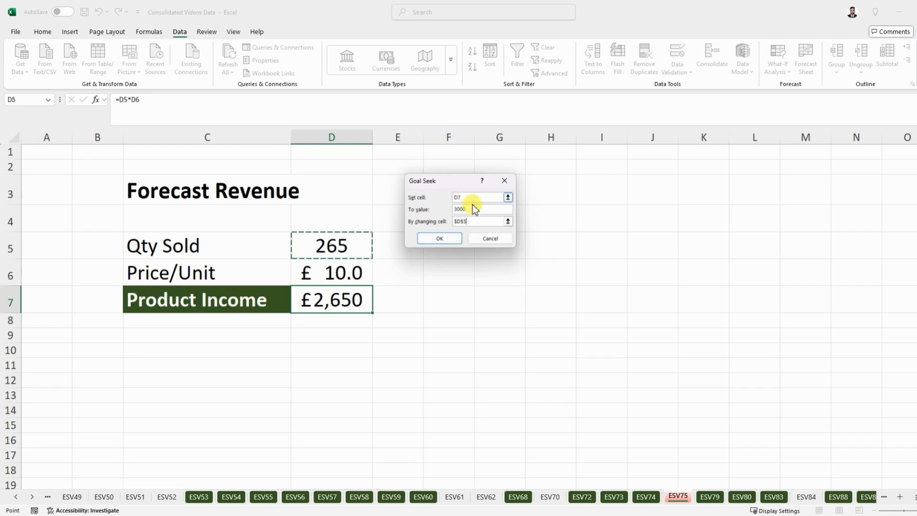
left_click(448, 239)
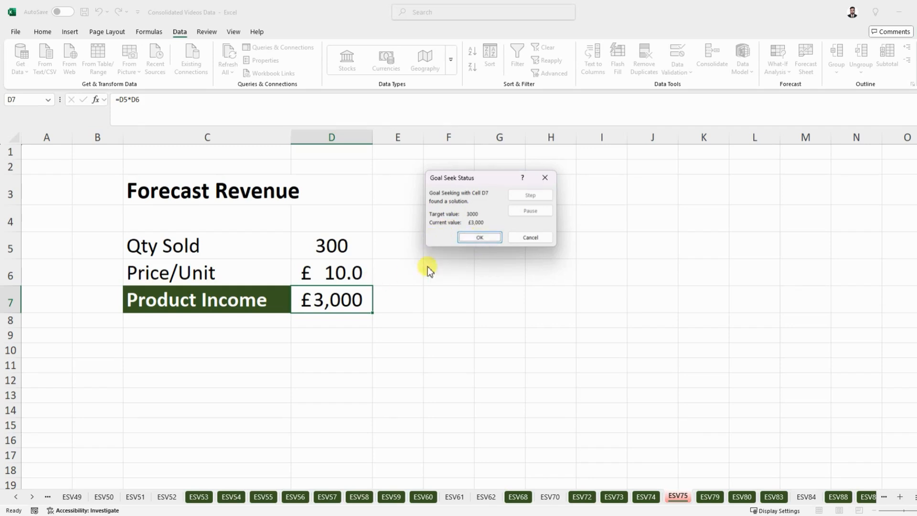
left_click(481, 237)
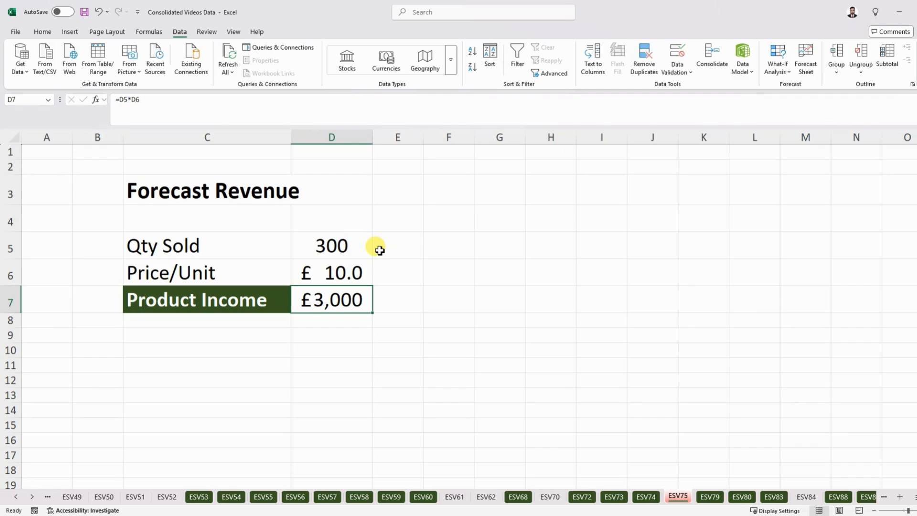
- Examine the second income model in rows 34 to 40, including its cost rows, Net Income formula and adjustable input cells
scroll(379, 249, "down", 5)
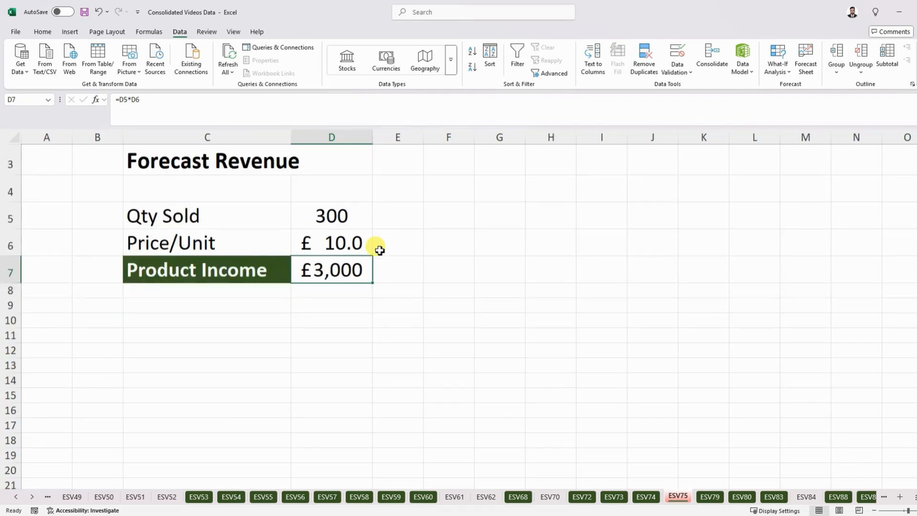
scroll(380, 249, "down", 5)
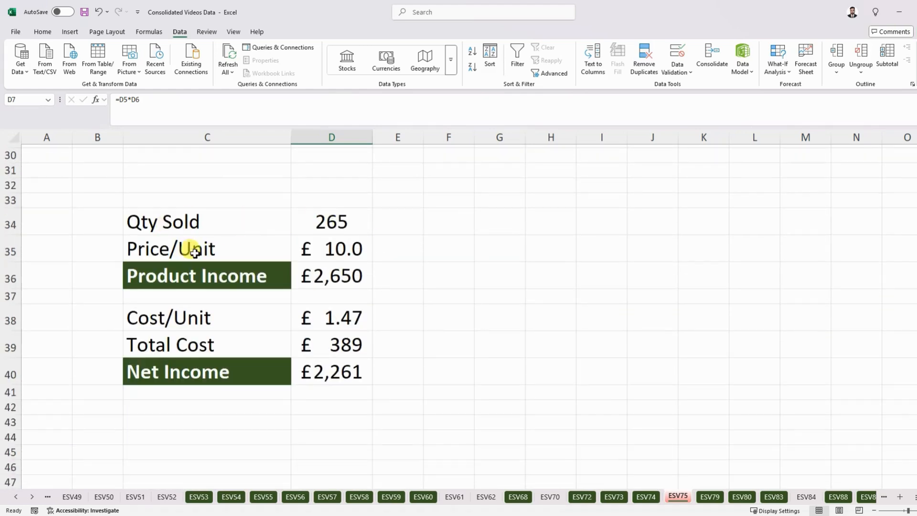
left_click(212, 318)
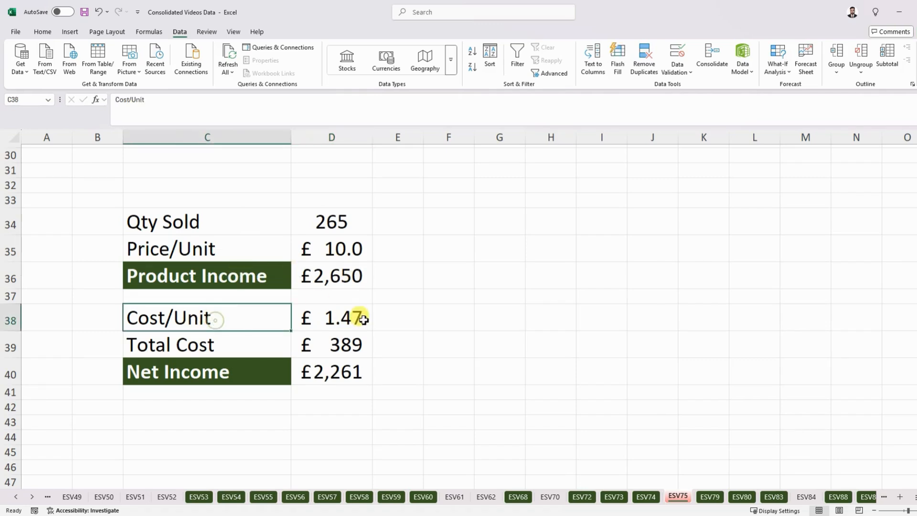
left_click(214, 345)
left_click(240, 373)
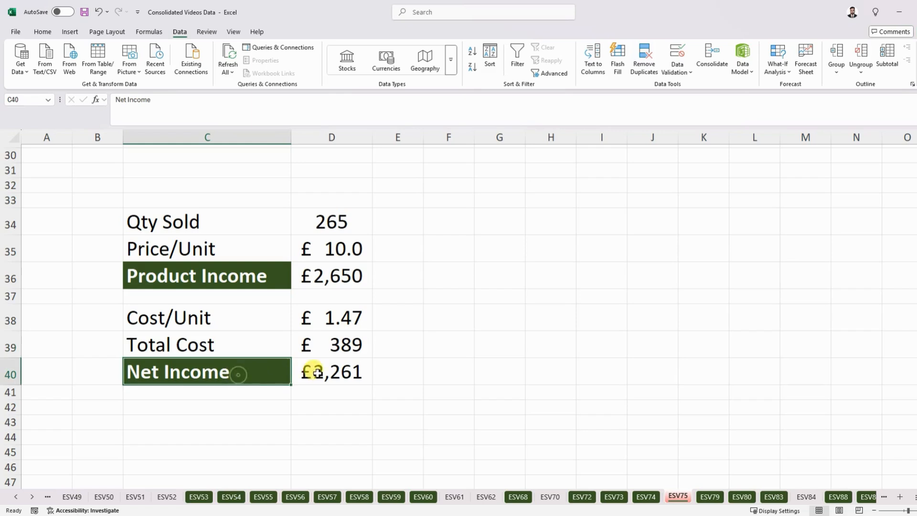
left_click(316, 372)
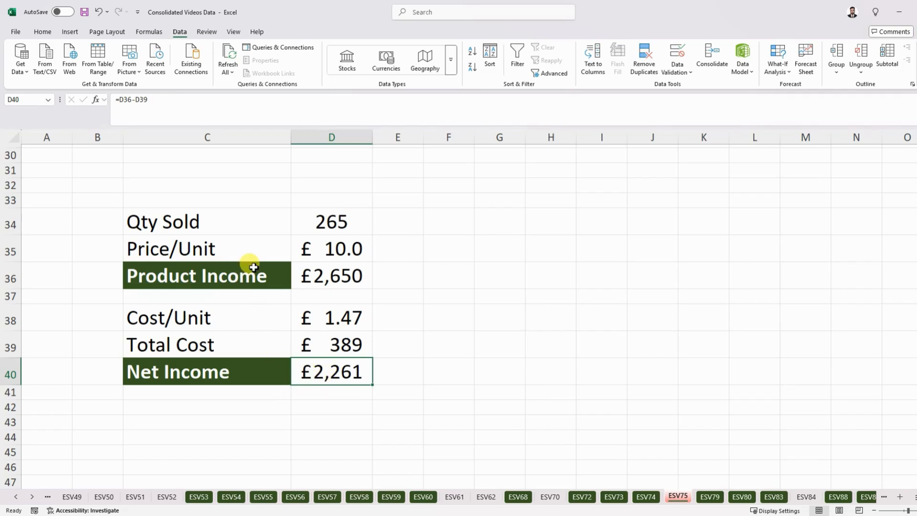
left_click(333, 226)
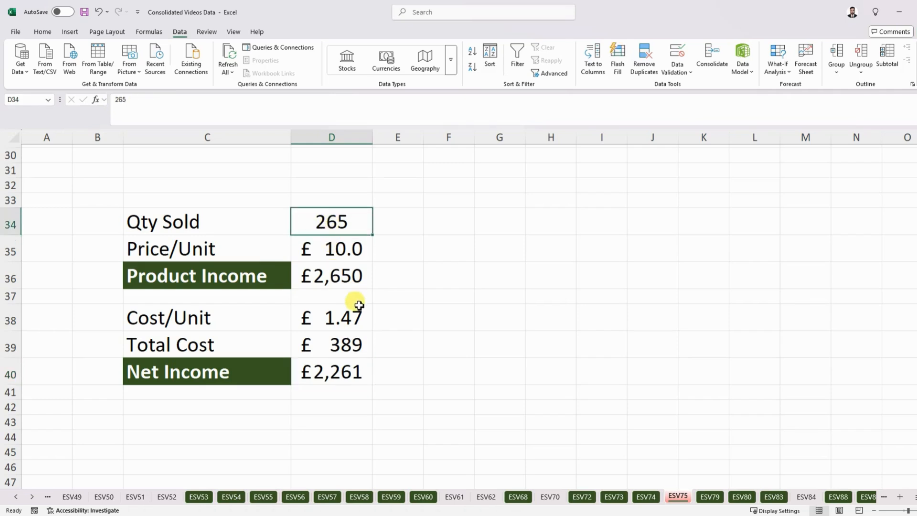
left_click(333, 249)
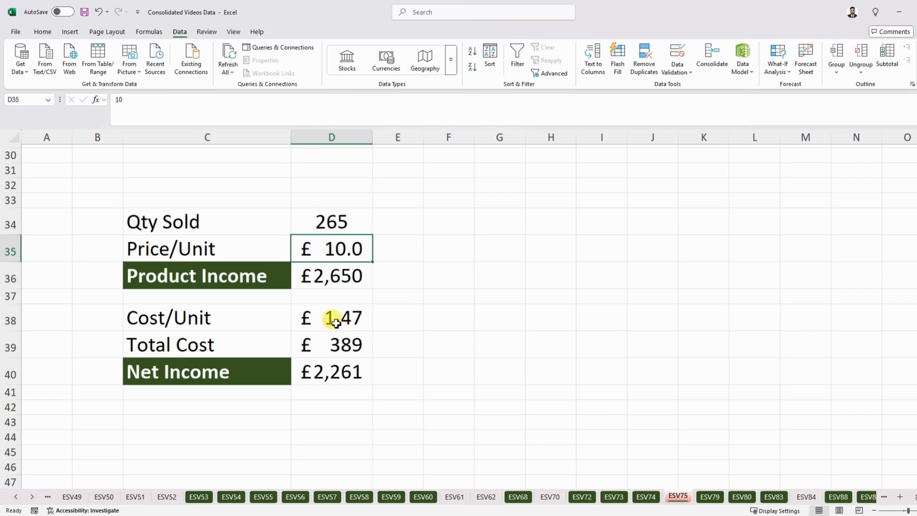
left_click(333, 318)
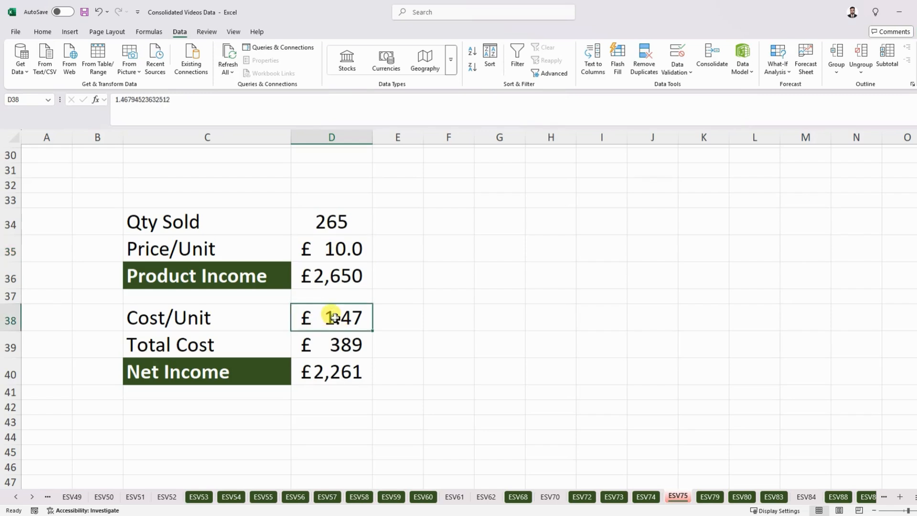
left_click(340, 373)
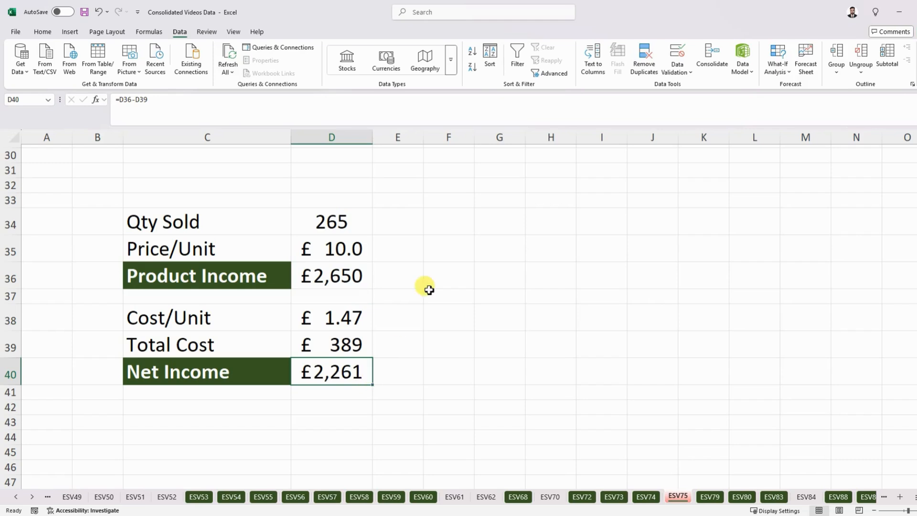
left_click(785, 74)
left_click(797, 99)
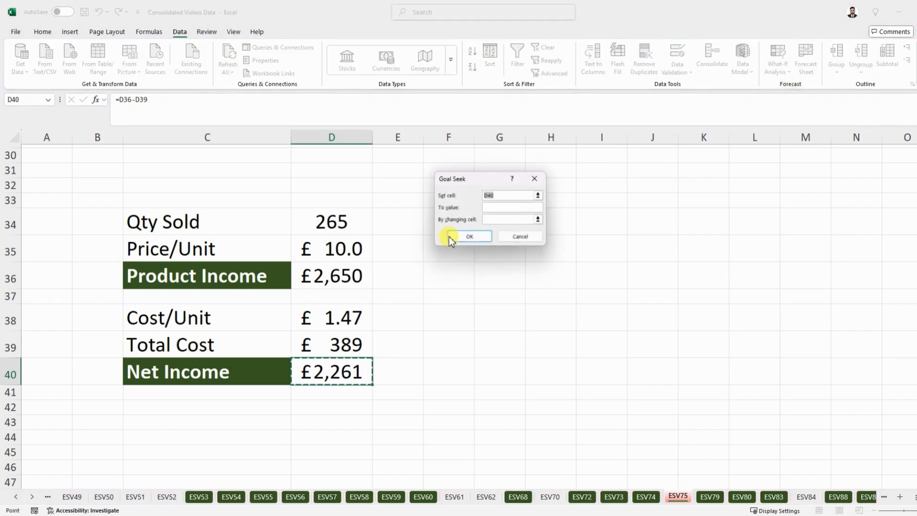
left_click(492, 220)
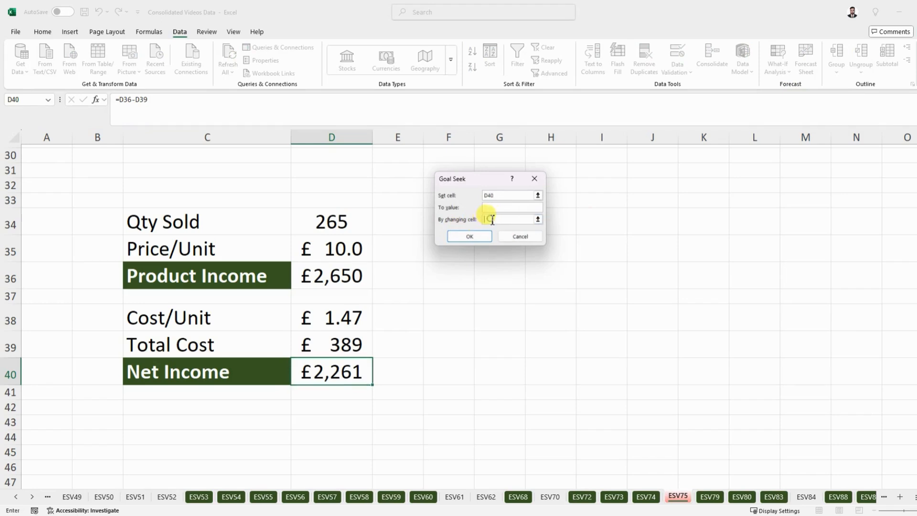
left_click(522, 237)
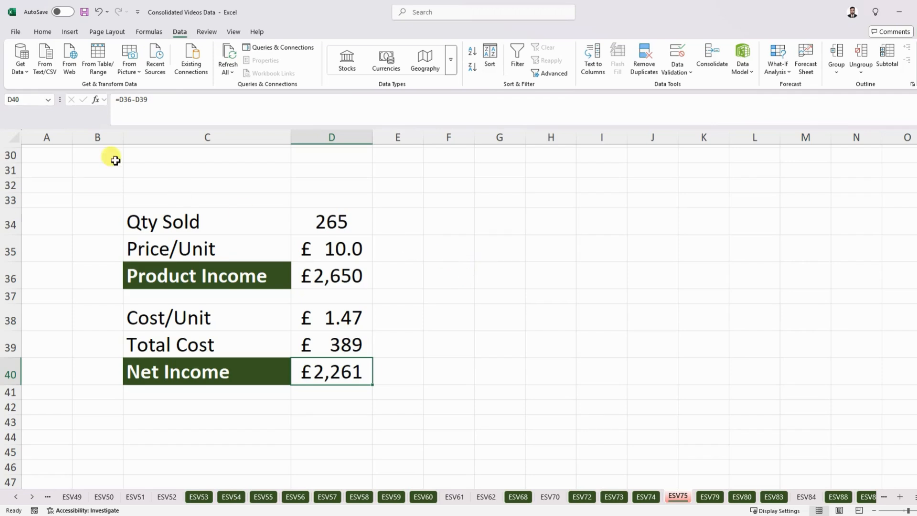
- Enable the Solver Add-in through the Excel add-ins options
left_click(16, 32)
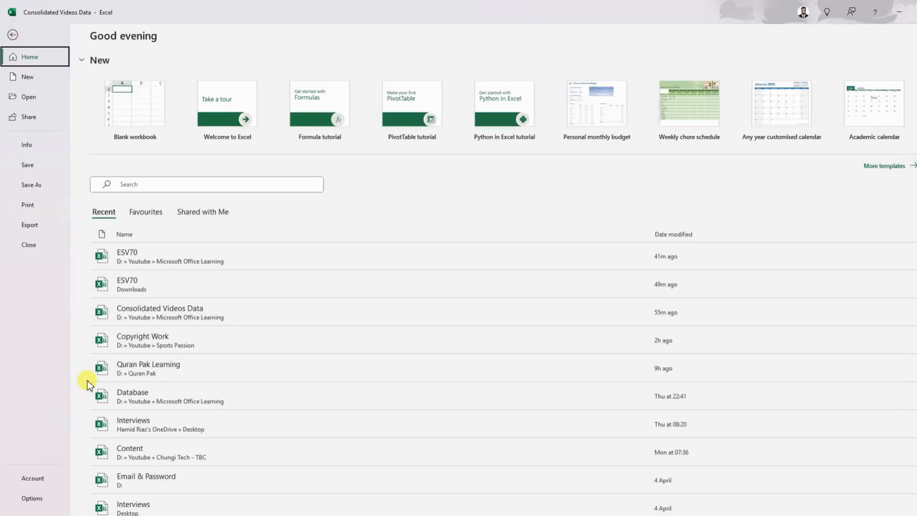
left_click(31, 498)
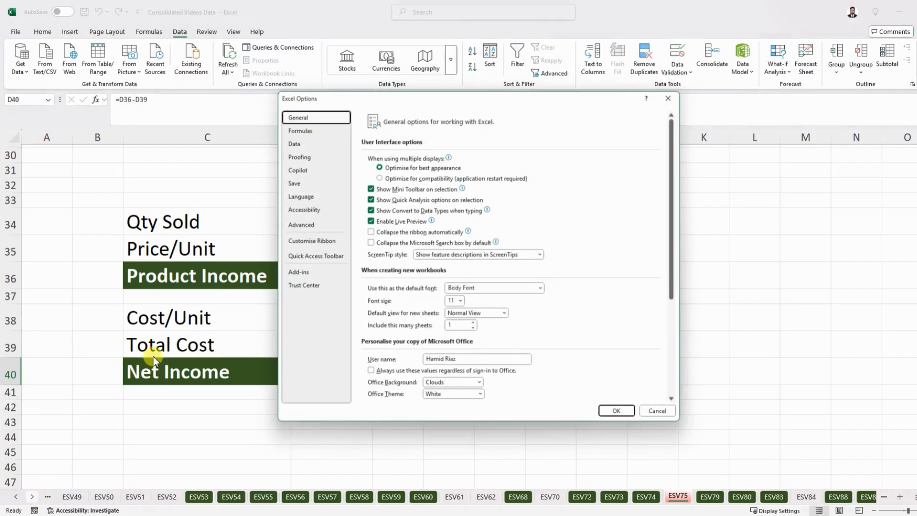
left_click(295, 274)
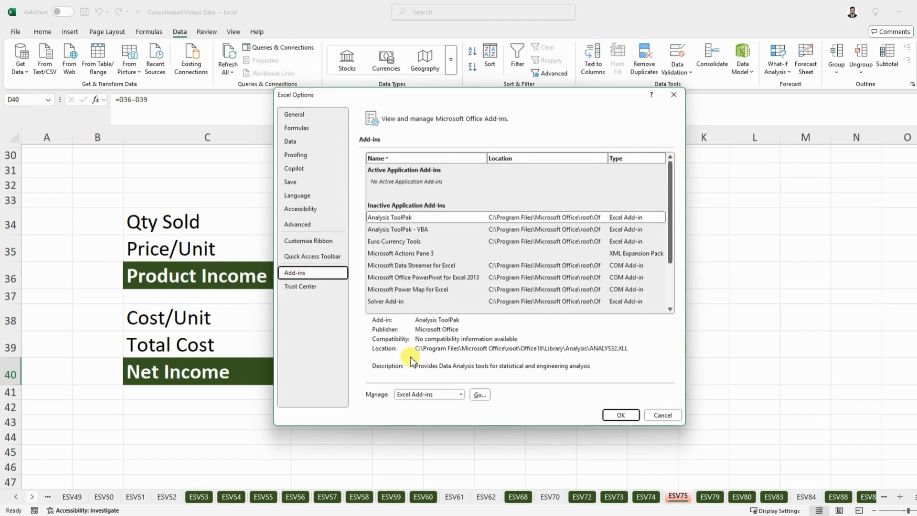
left_click(478, 395)
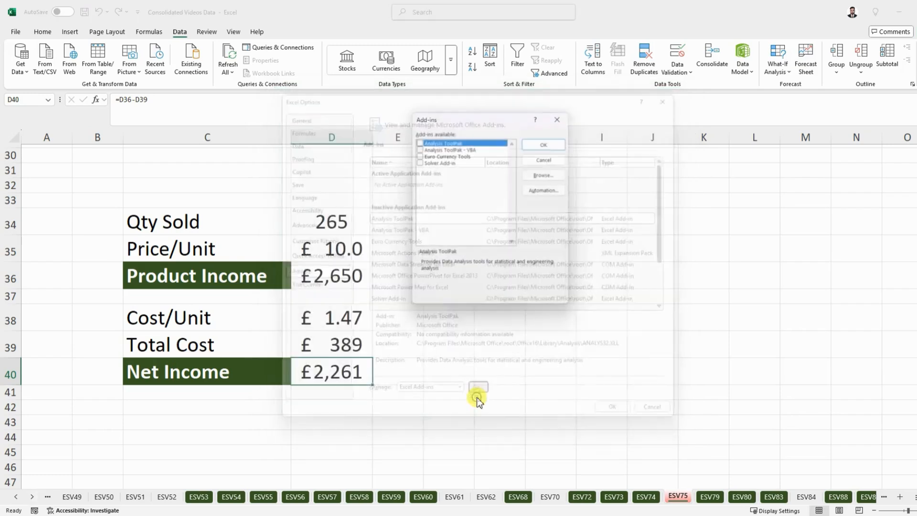
left_click(421, 162)
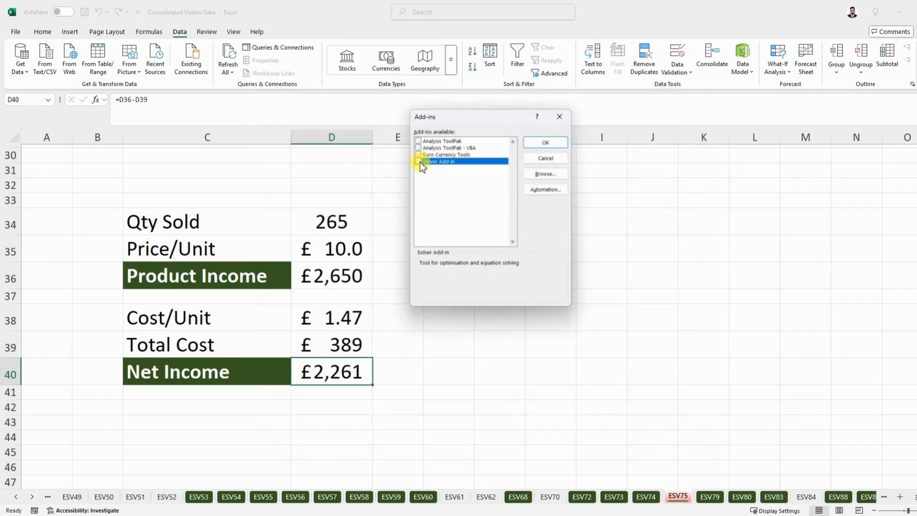
left_click(544, 142)
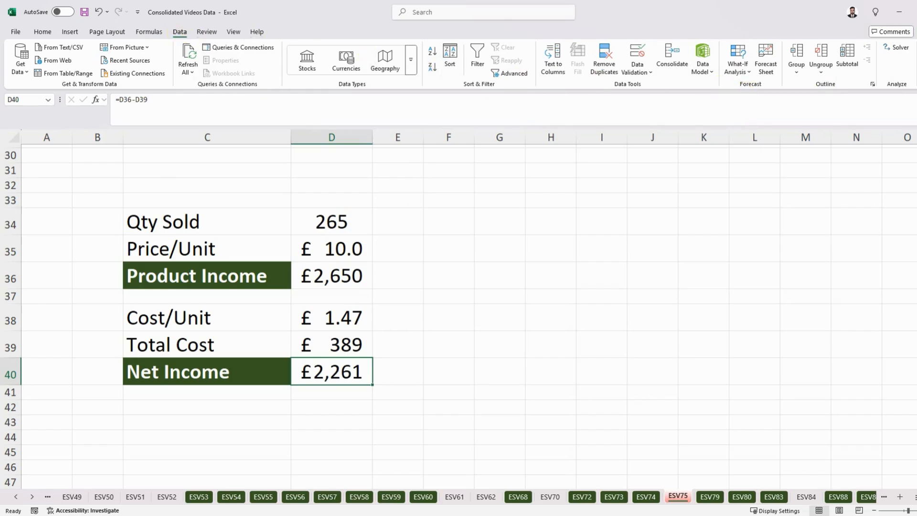
- Start a Solver model with the Net Income cell D40 as the objective and a target value of 3000
left_click(900, 49)
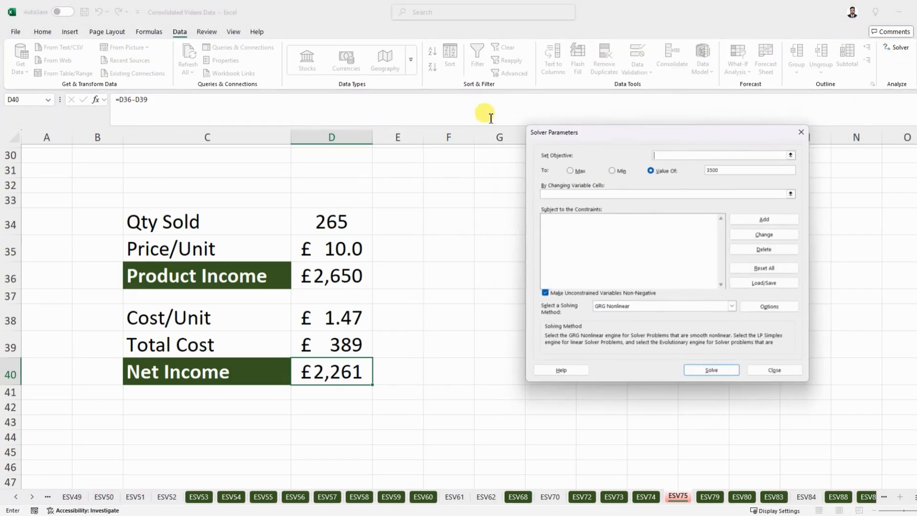
left_click_drag(631, 135, 572, 121)
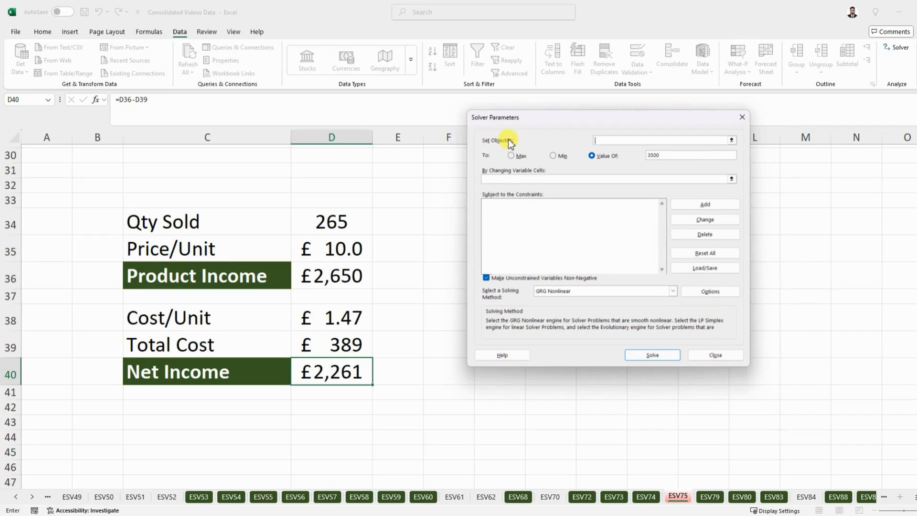
left_click(325, 373)
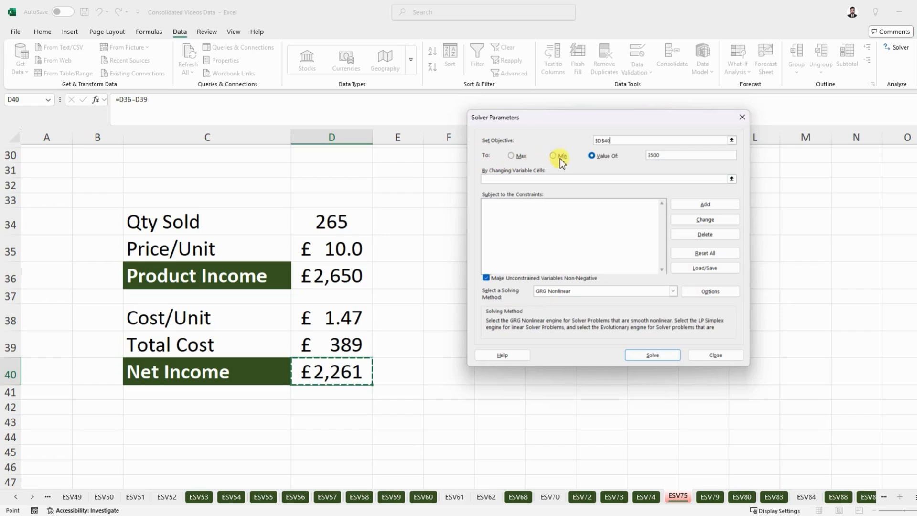
left_click(667, 156)
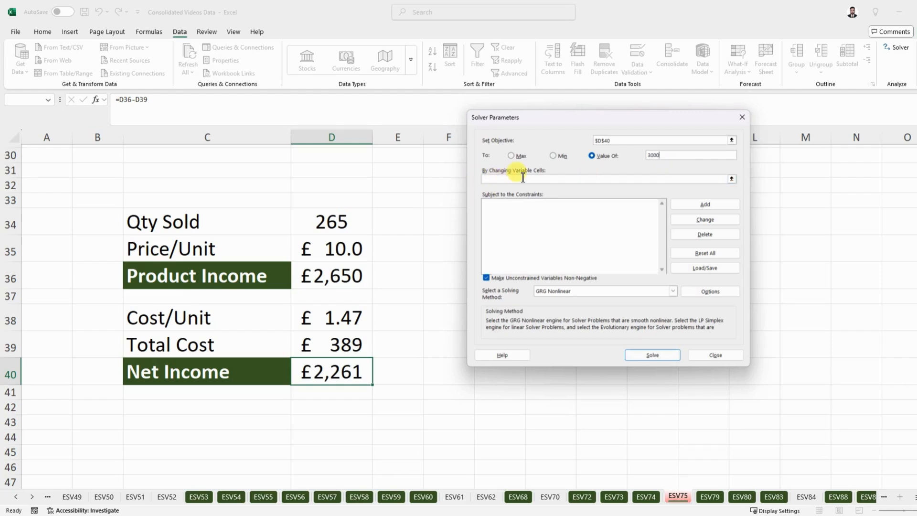
- Set the Solver's changing variable cells to Qty Sold D34, Price/Unit D35 and Cost/Unit D38
left_click(546, 181)
left_click(337, 223)
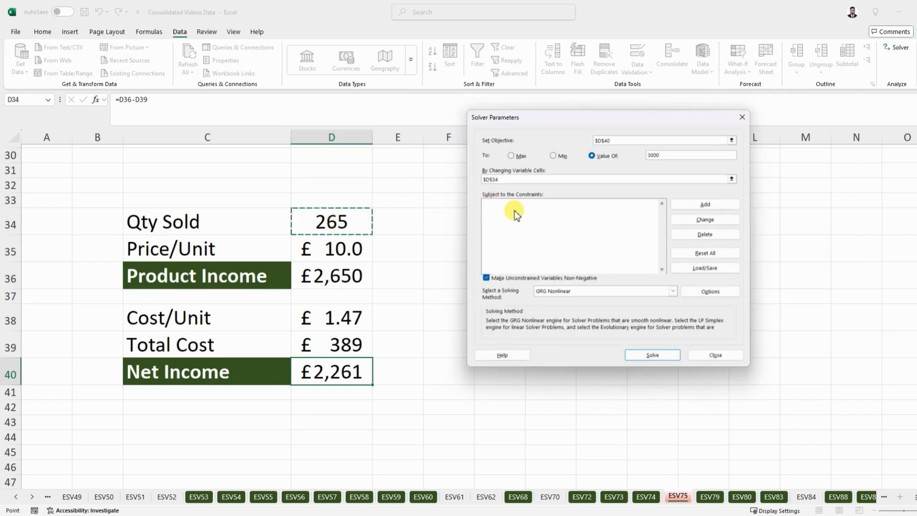
type(",")
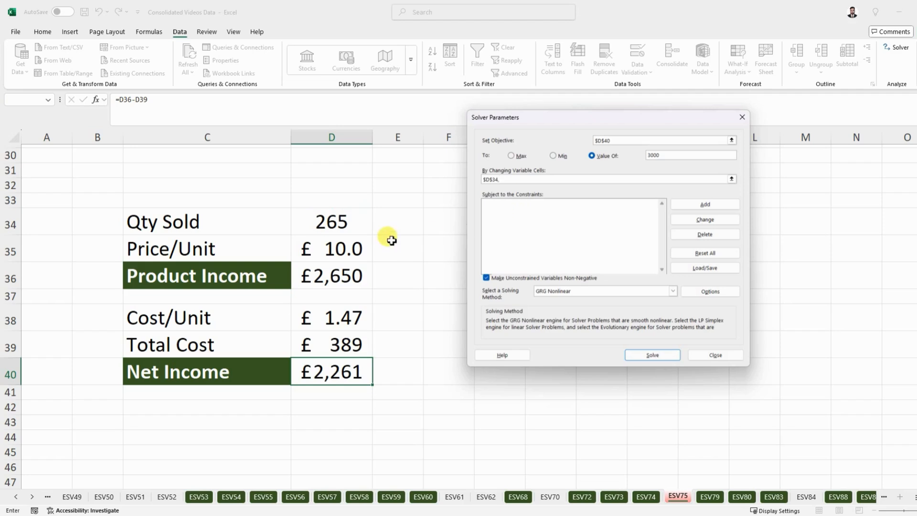
left_click(324, 250)
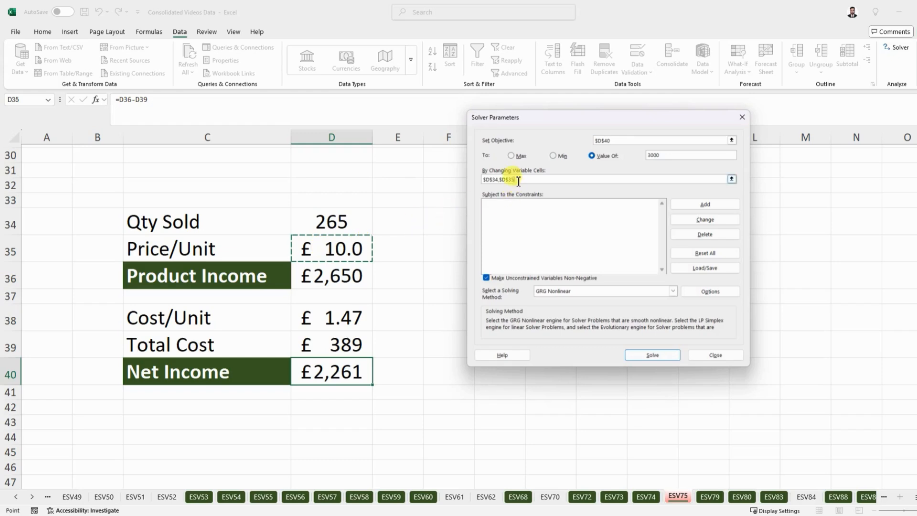
type(",")
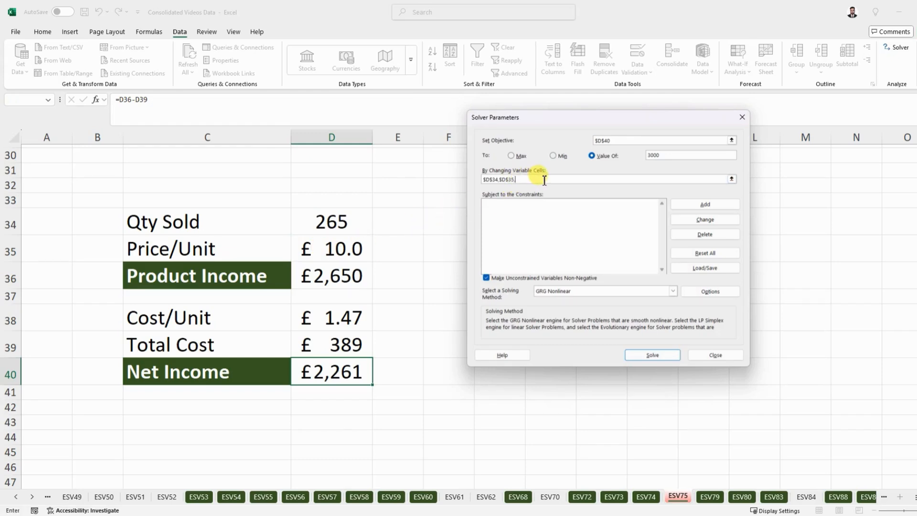
left_click(330, 317)
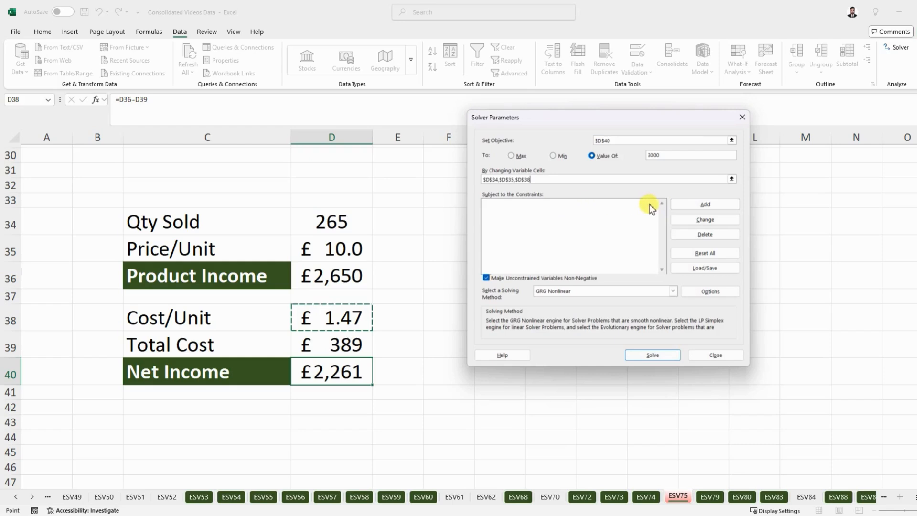
- Add a Solver constraint limiting the Price/Unit cell D35 to <= 12
left_click(696, 204)
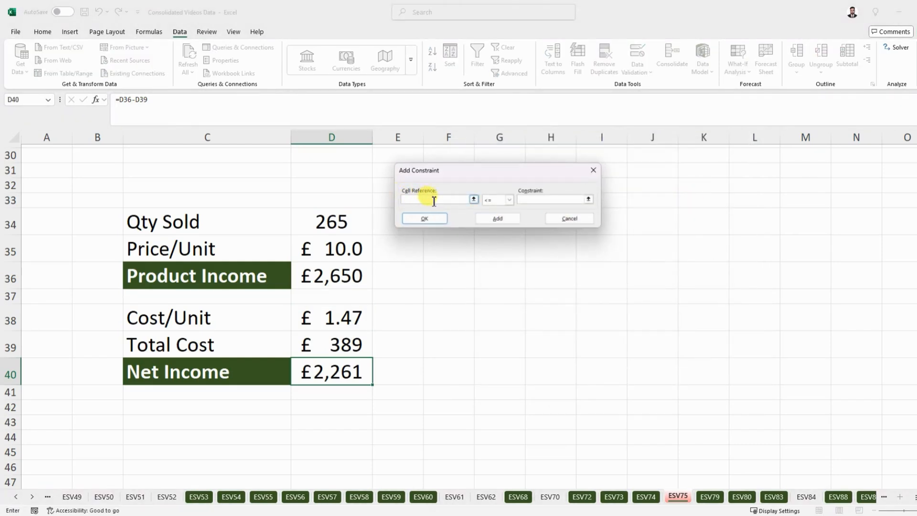
left_click(473, 200)
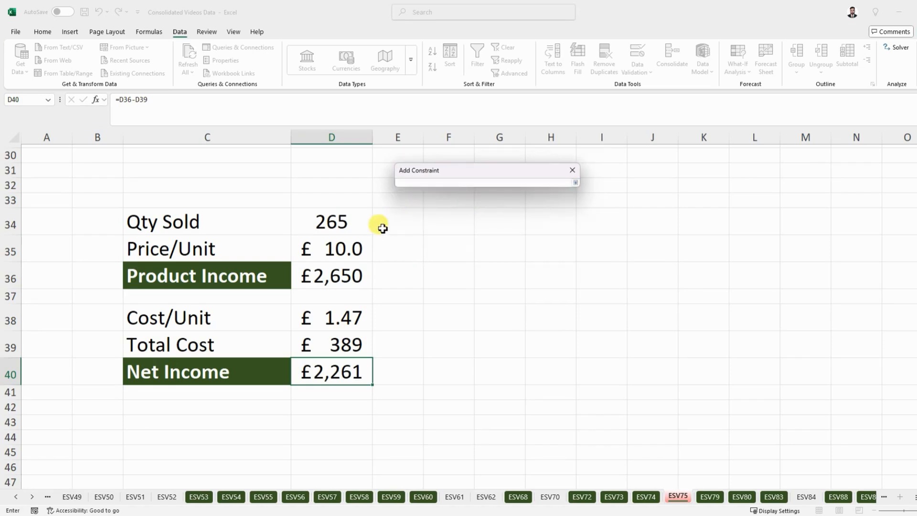
left_click(333, 247)
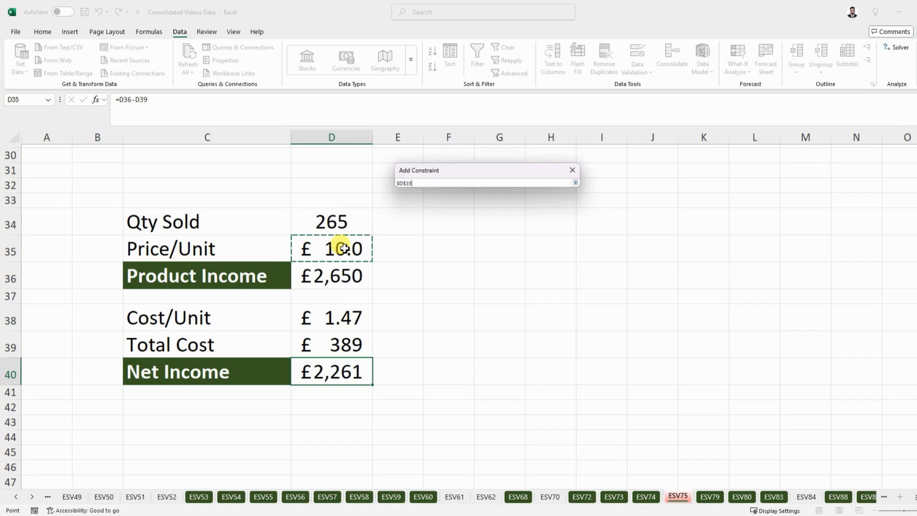
key("Return")
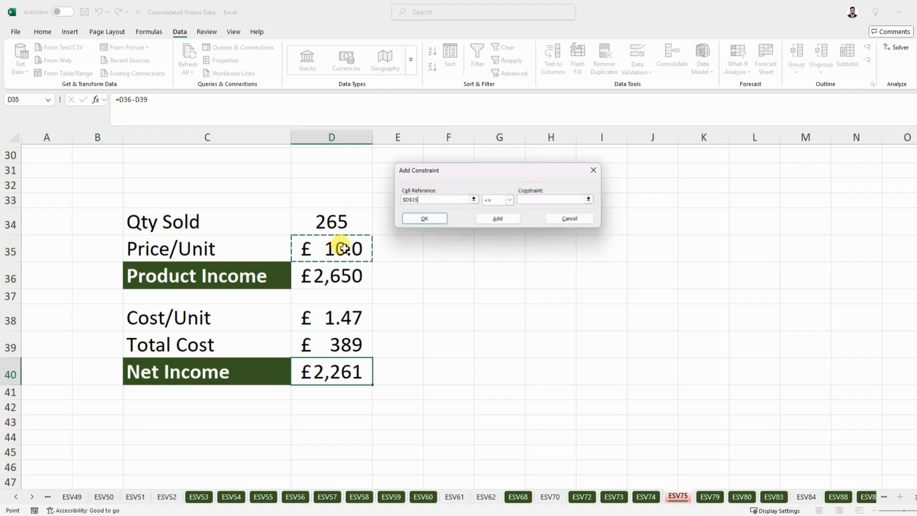
left_click(511, 199)
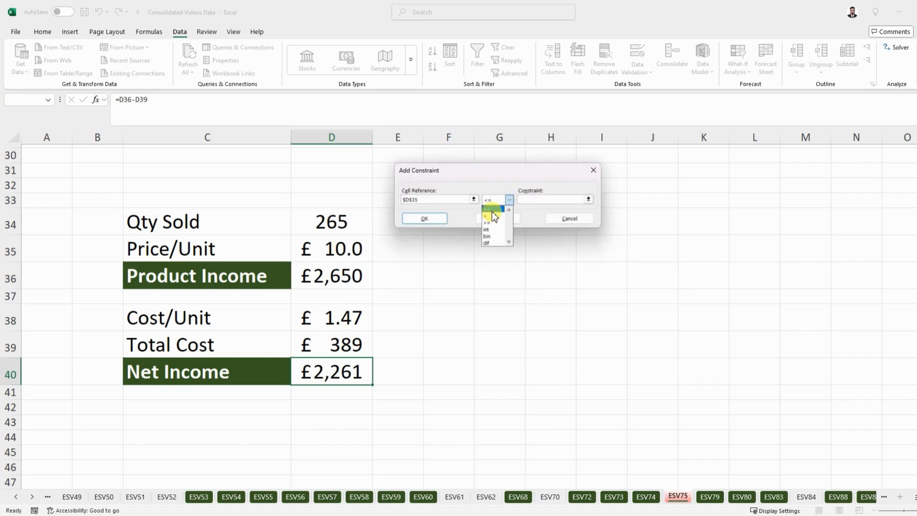
left_click(494, 211)
left_click(556, 199)
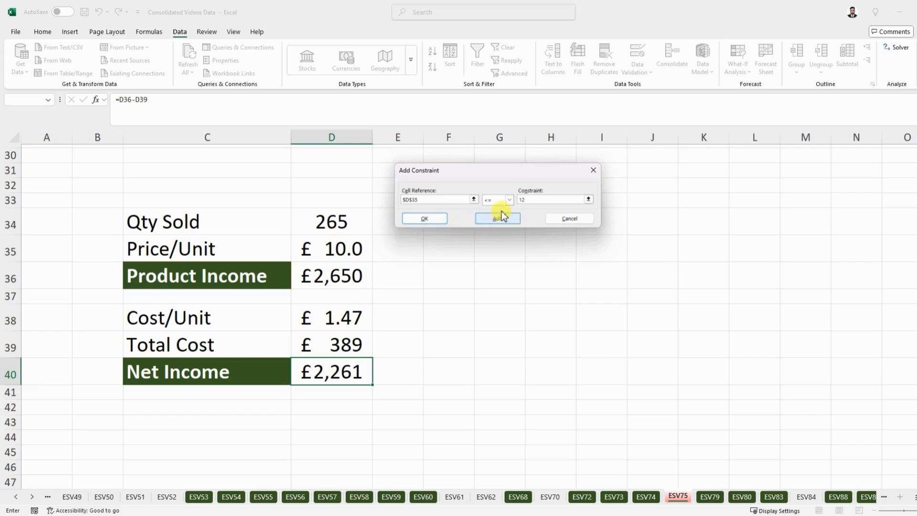
left_click(424, 218)
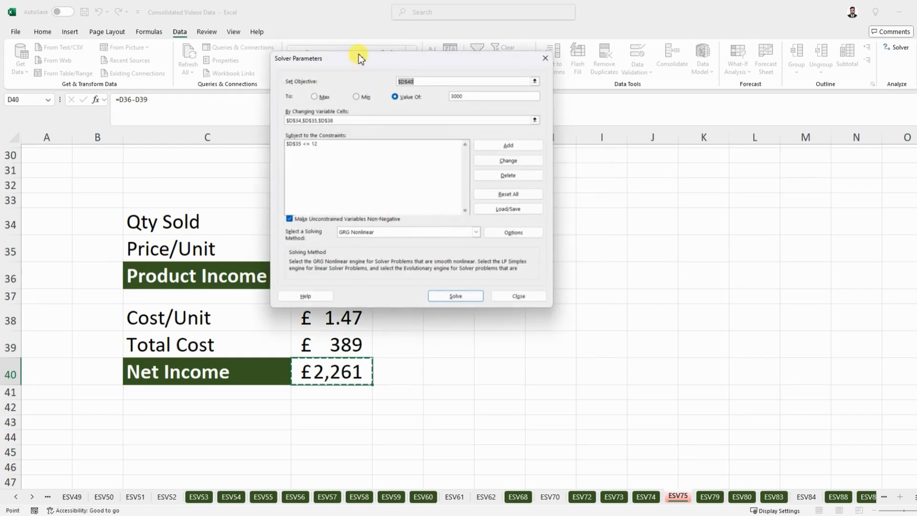
- Choose GRG Nonlinear as the solving method and run the Solver
left_click_drag(358, 57, 504, 156)
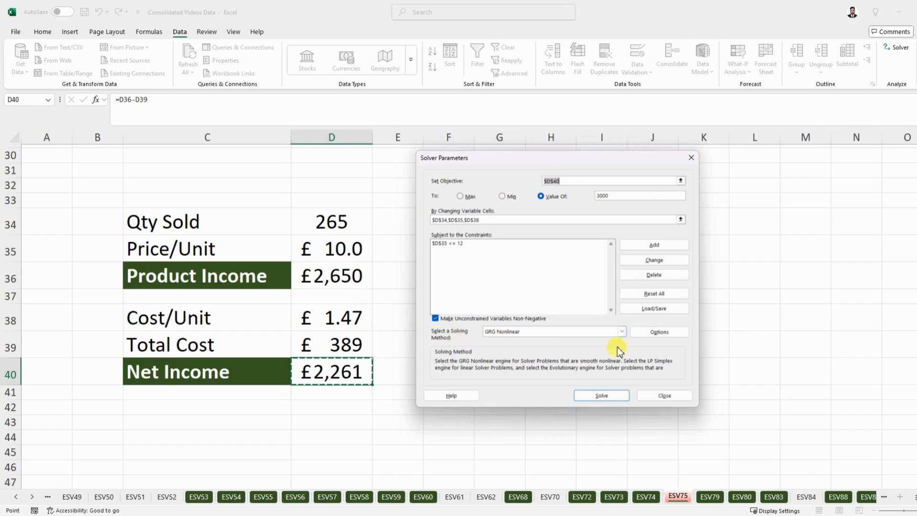
left_click(621, 331)
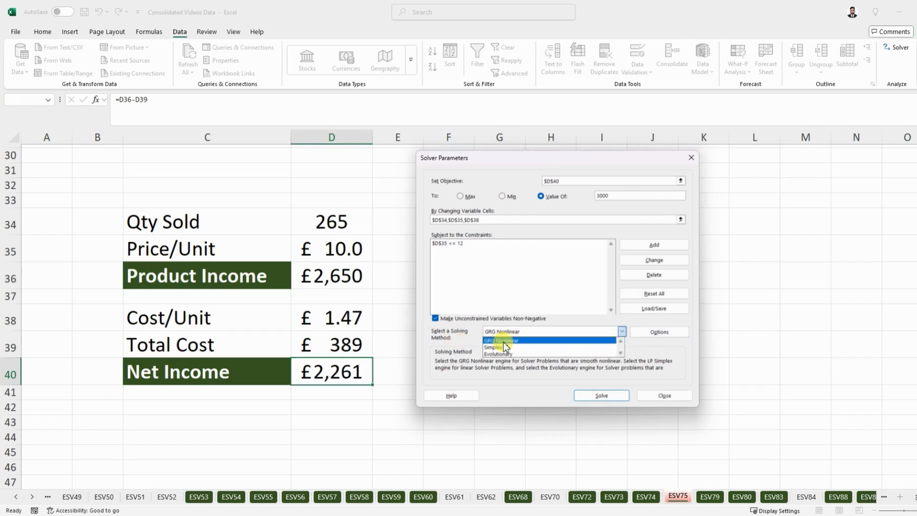
left_click(503, 342)
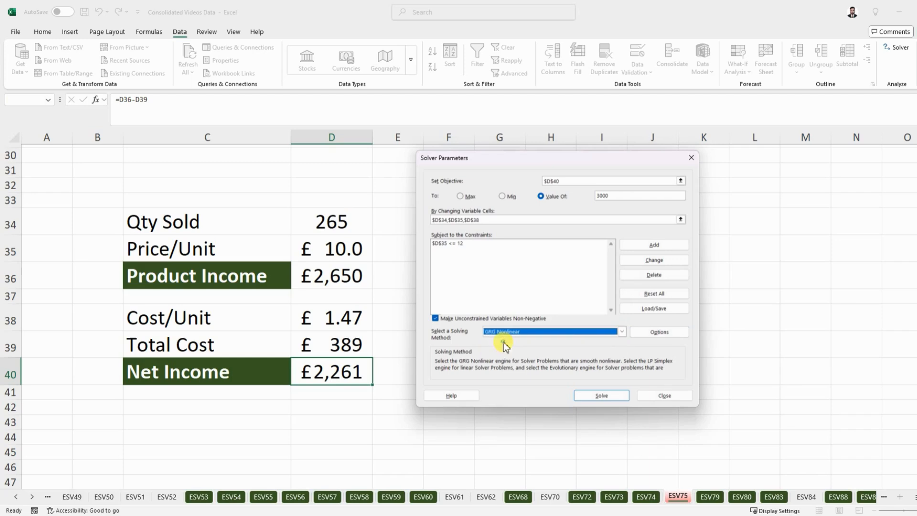
left_click(615, 394)
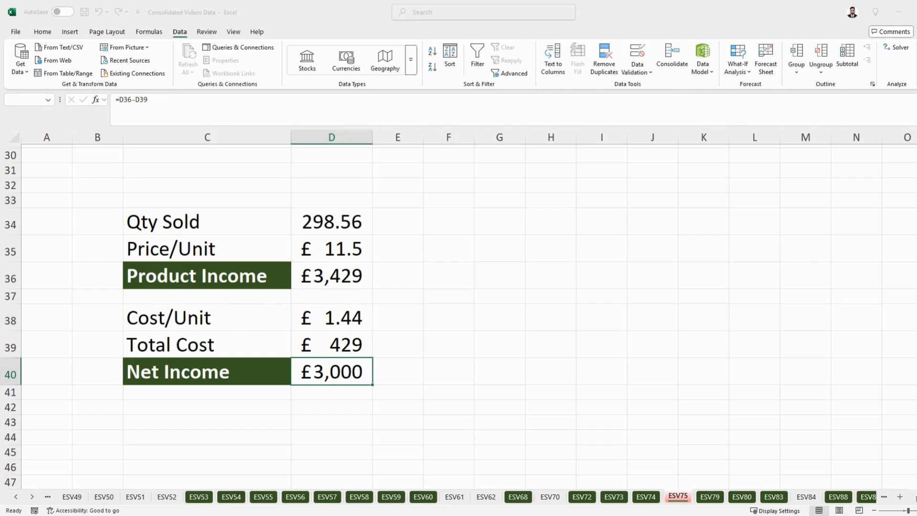
- Keep the Solver solution for the net income model and close the results
left_click_drag(11, 219, 569, 134)
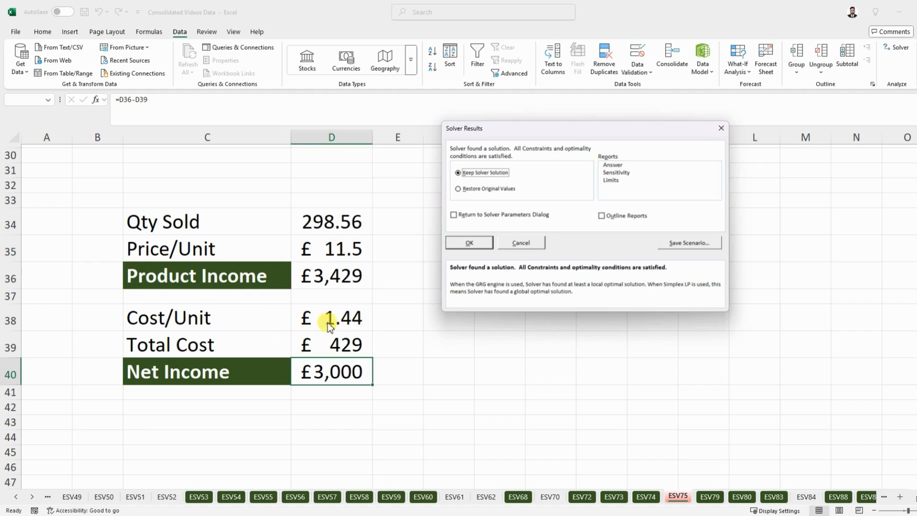
left_click(457, 190)
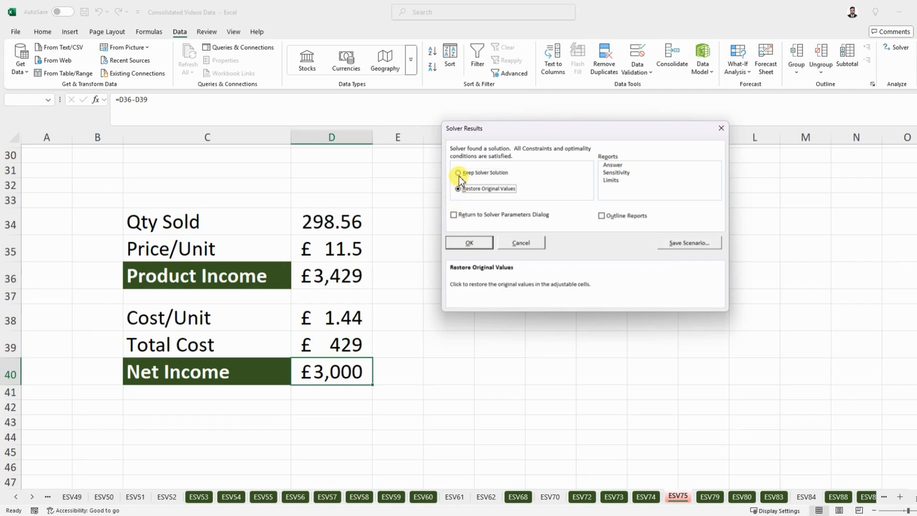
left_click(458, 173)
left_click(481, 242)
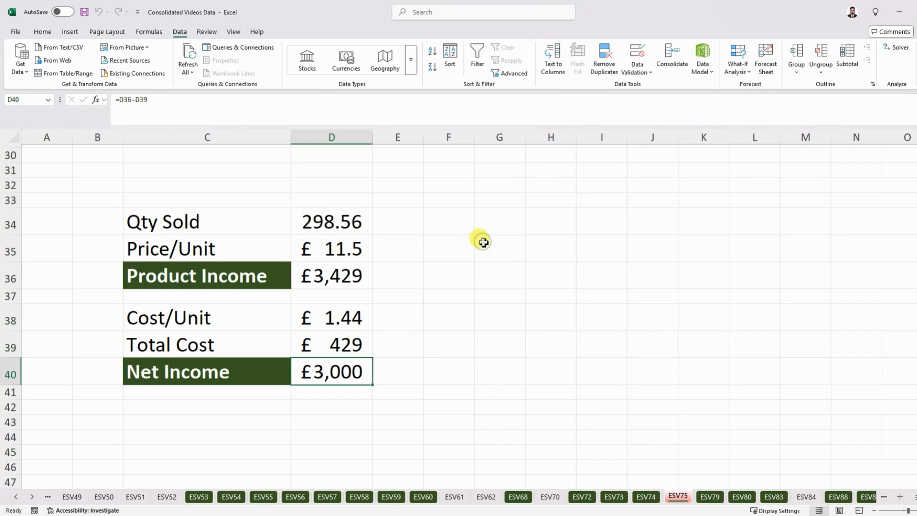
left_click(247, 219)
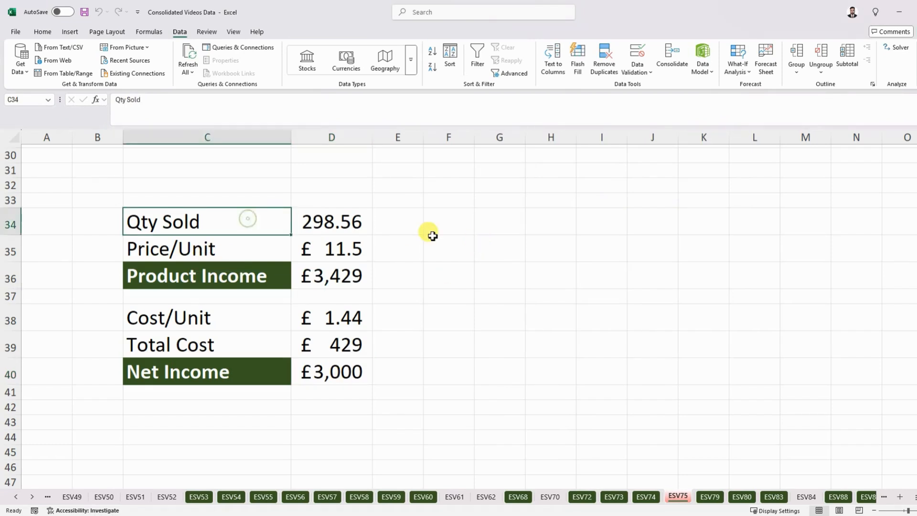
left_click(432, 237)
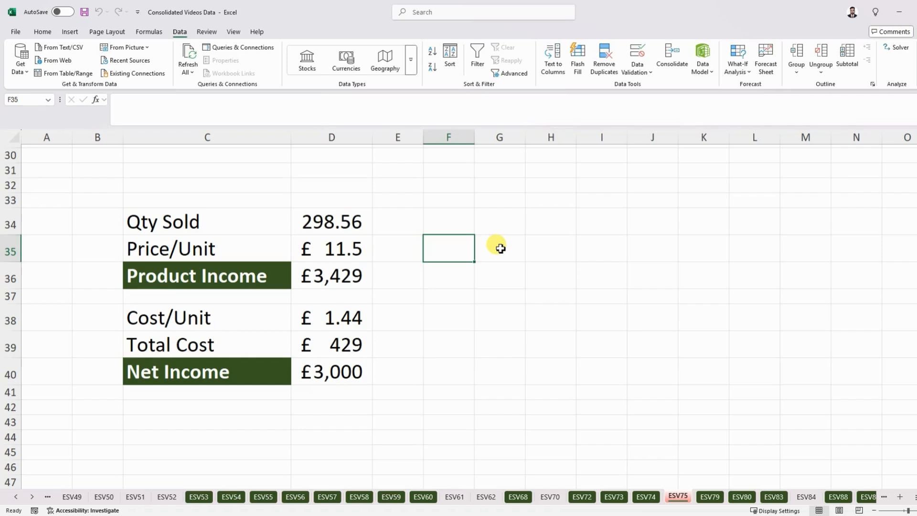
scroll(497, 249, "up", 10)
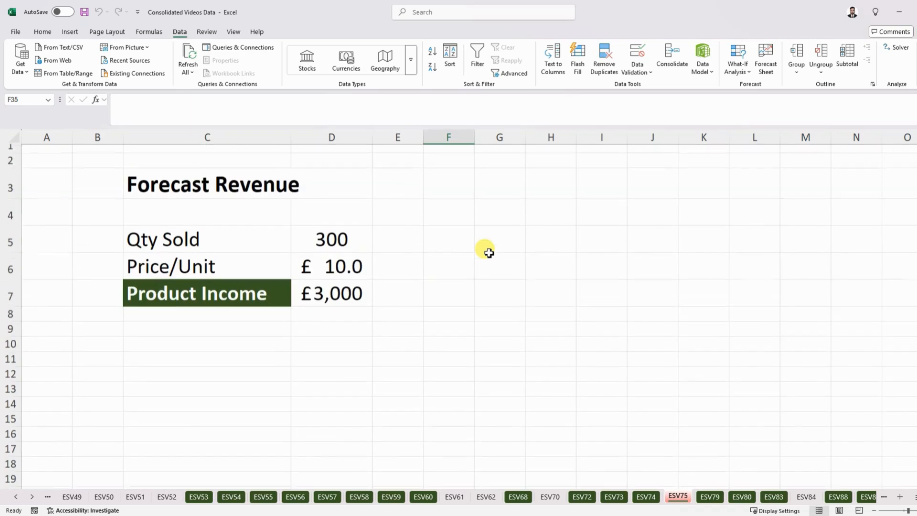